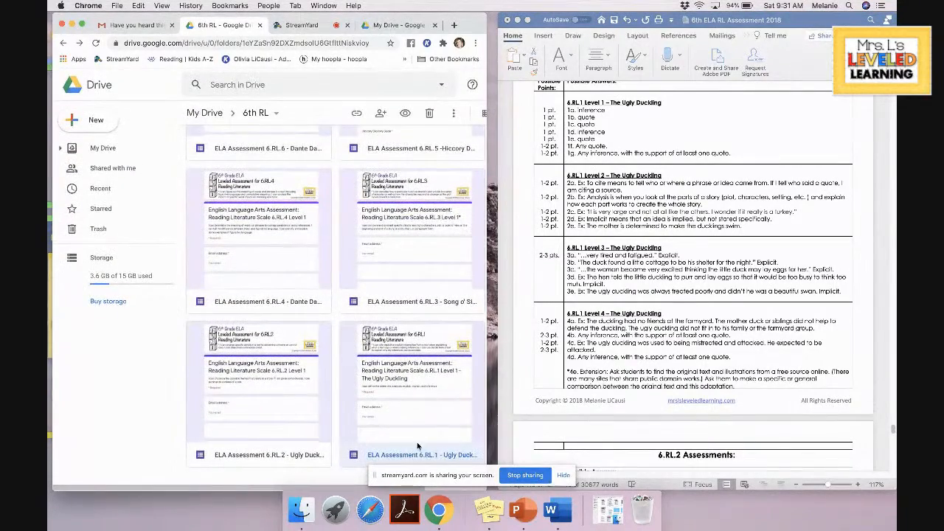
Open the ELA Assessment 6.RL.1 - Ugly Duckling form from the 6th RL folder in Drive
left_click(392, 27)
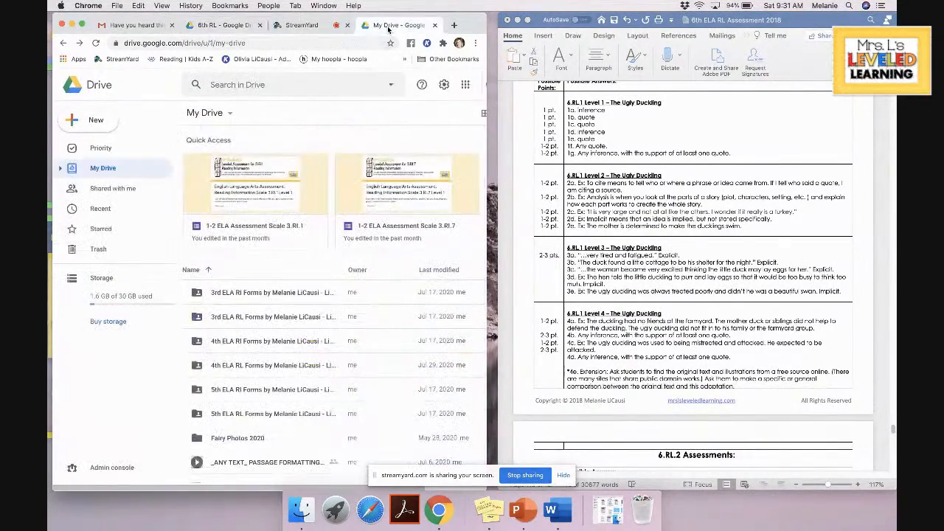
left_click(235, 27)
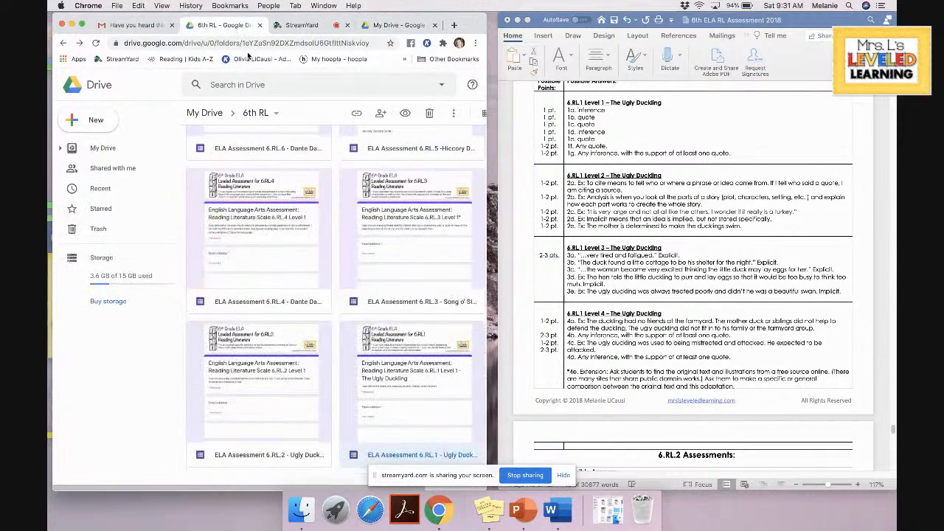
double_click(398, 451)
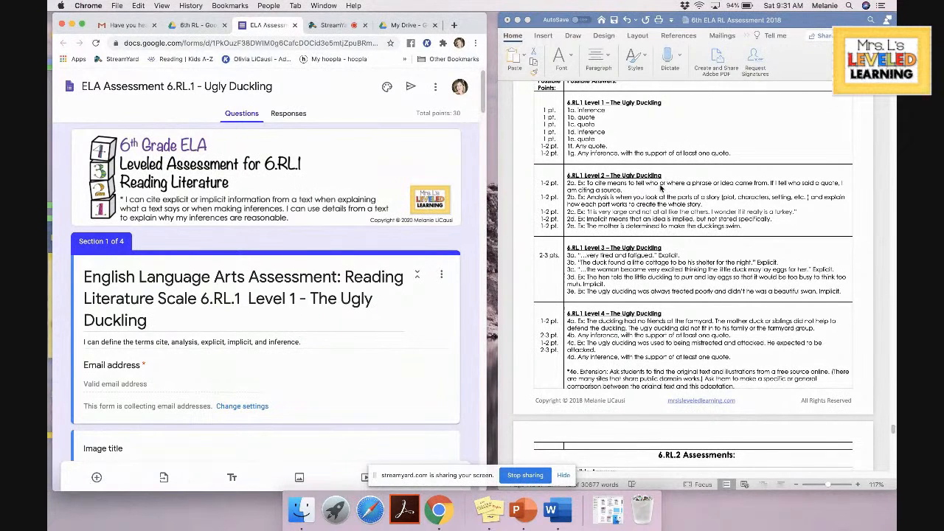
Look through the reading passages, level questions and possible-answer tables in the 6th ELA RL Assessment 2018 Word document
scroll(660, 188, "up", 1)
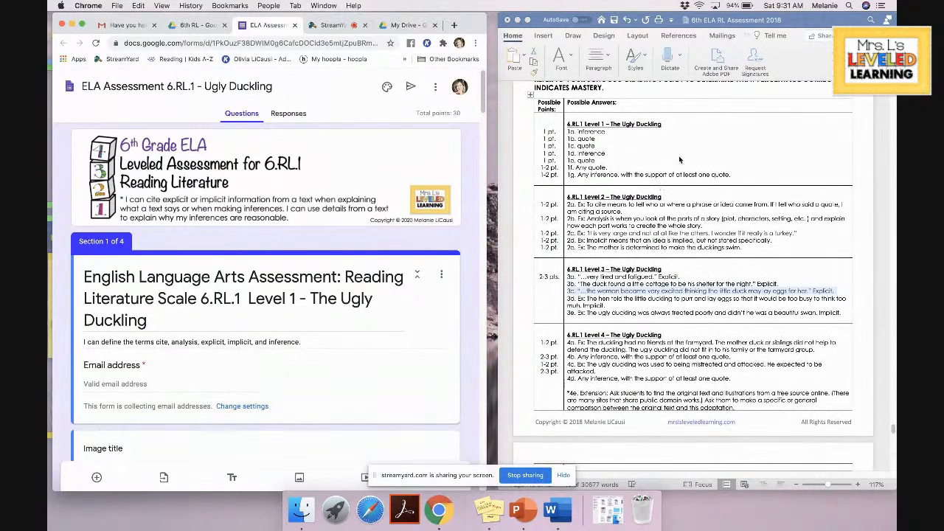
scroll(685, 145, "down", 1)
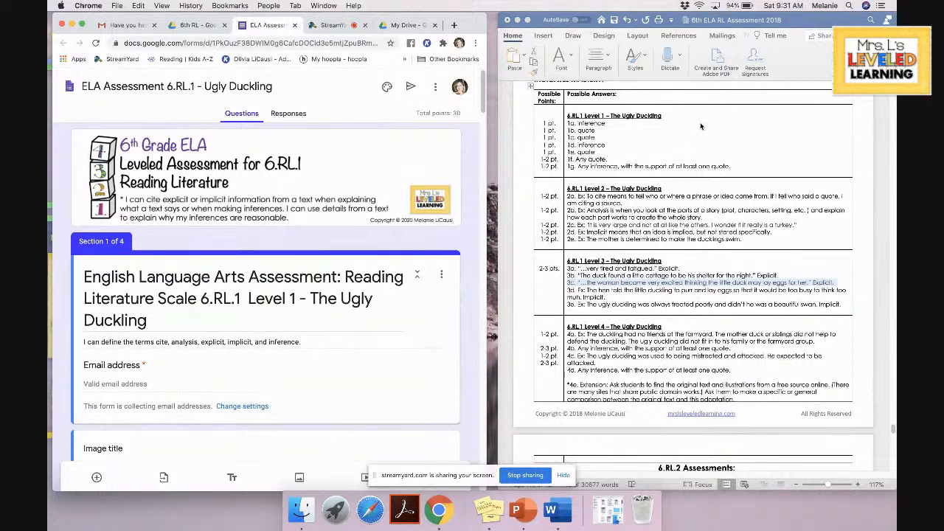
scroll(440, 242, "down", 1)
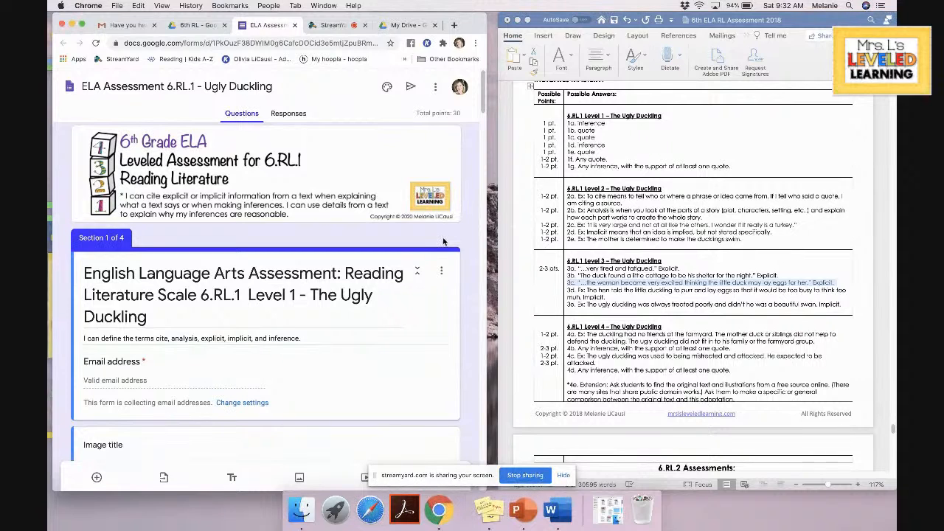
scroll(442, 273, "down", 1)
scroll(441, 288, "up", 1)
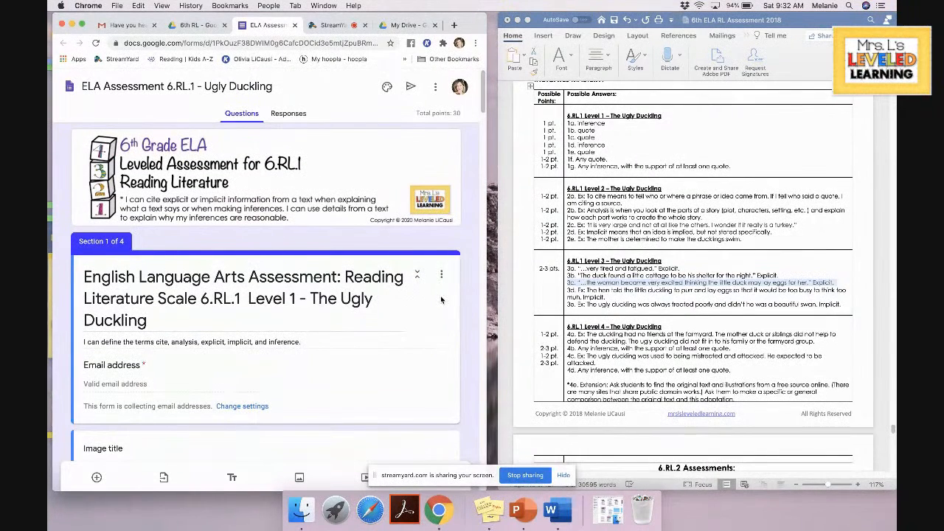
scroll(676, 149, "up", 10)
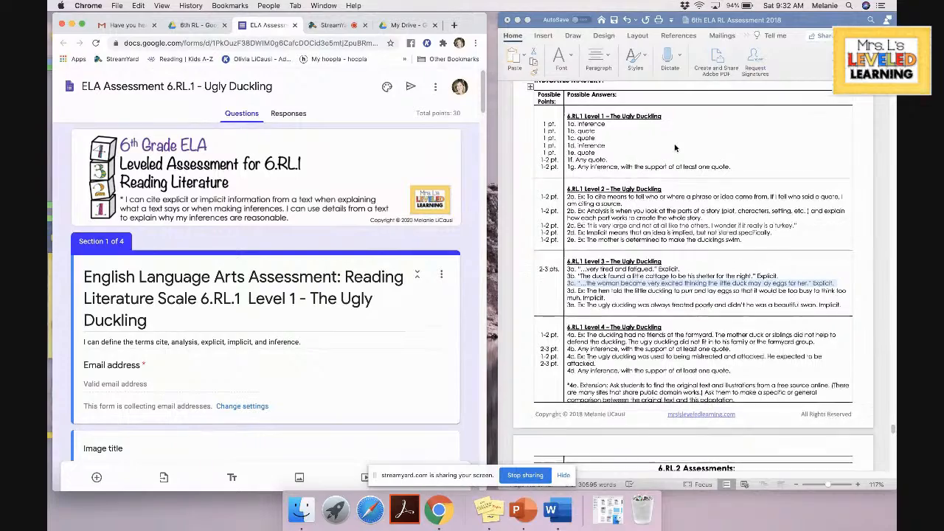
scroll(674, 149, "up", 15)
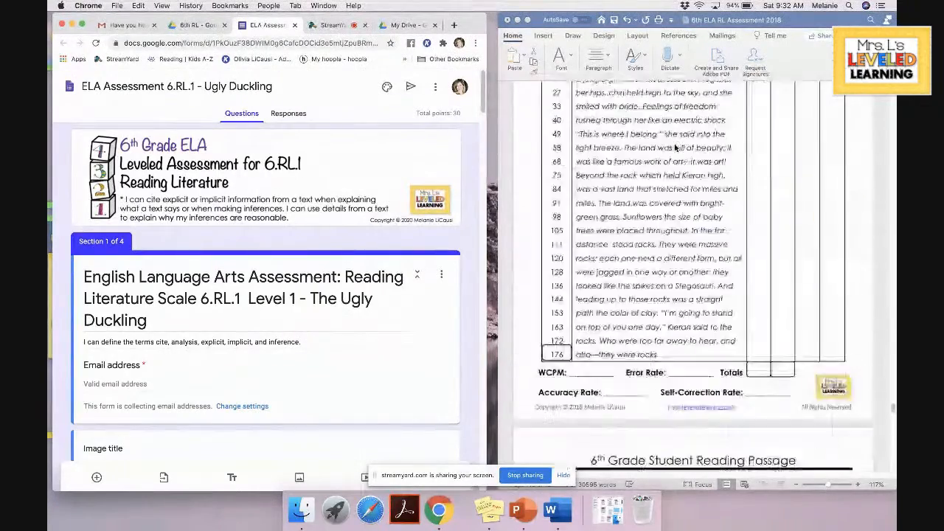
scroll(674, 149, "up", 5)
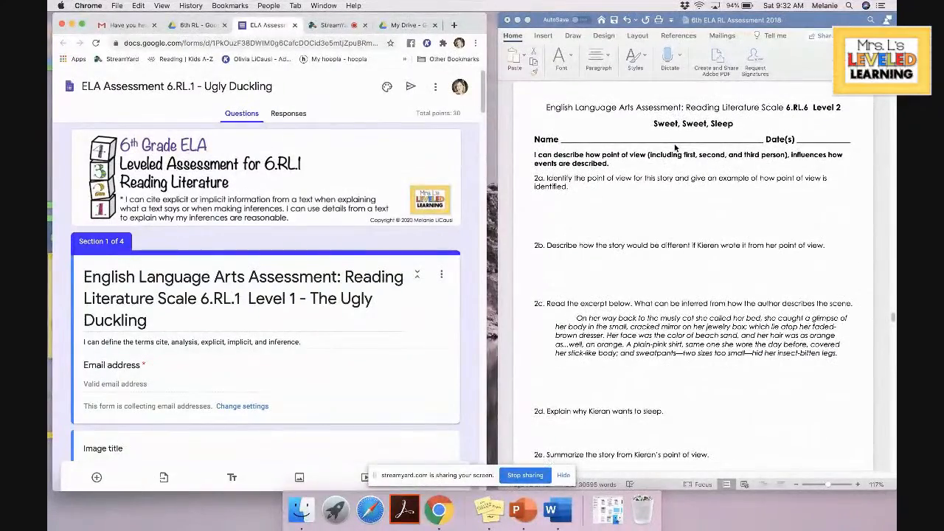
scroll(673, 323, "down", 6)
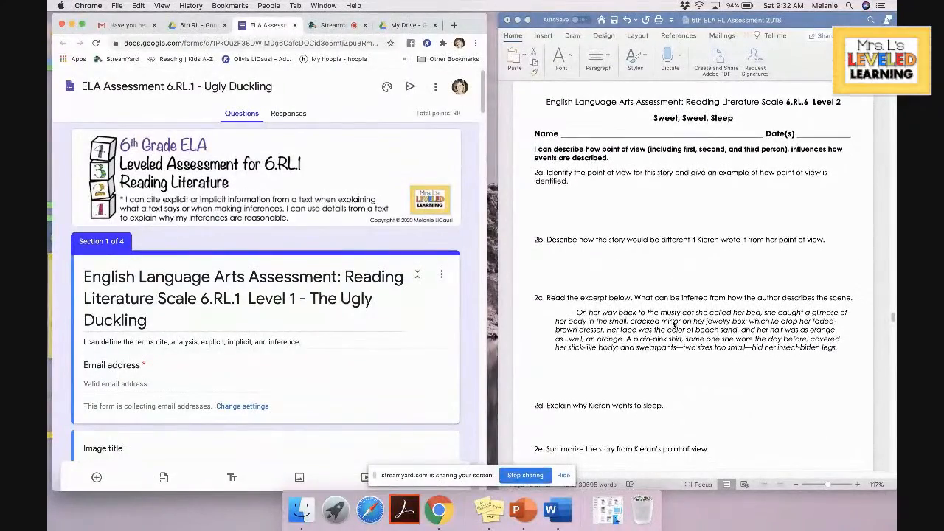
scroll(673, 323, "down", 15)
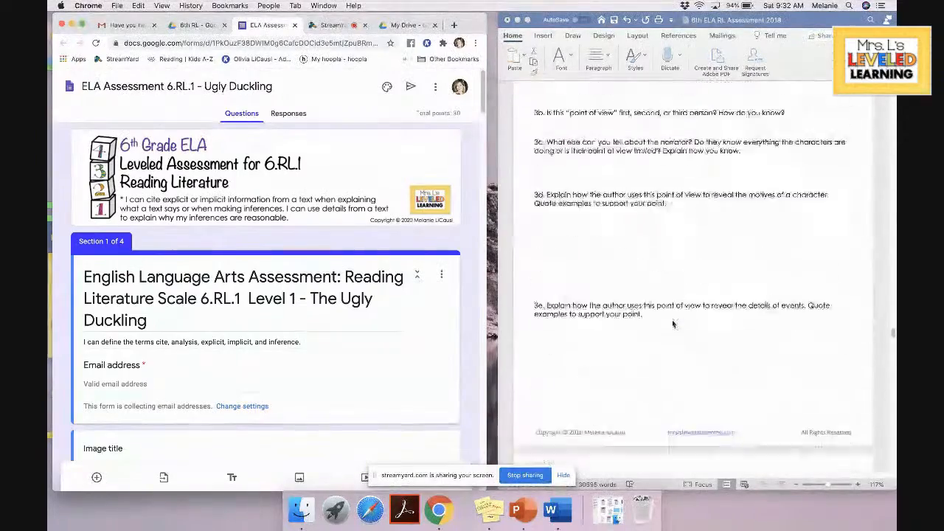
scroll(672, 325, "down", 15)
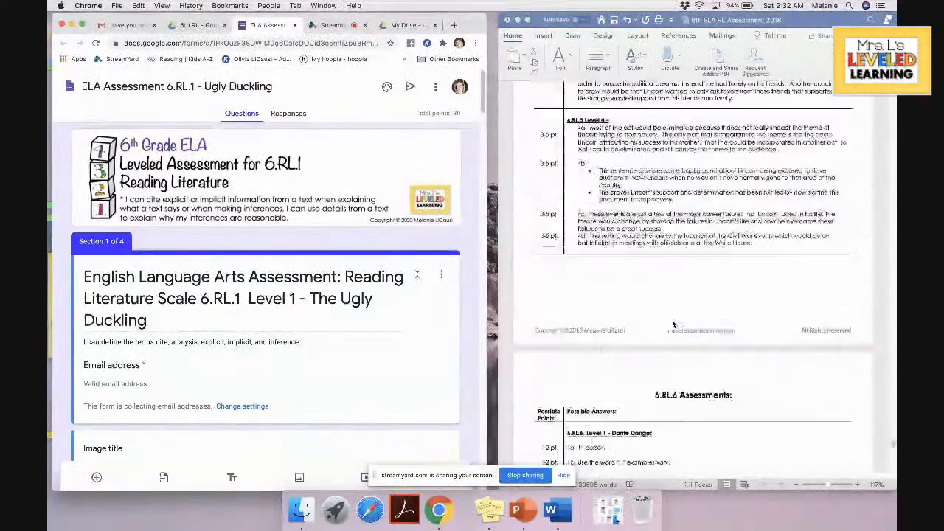
scroll(672, 319, "up", 5)
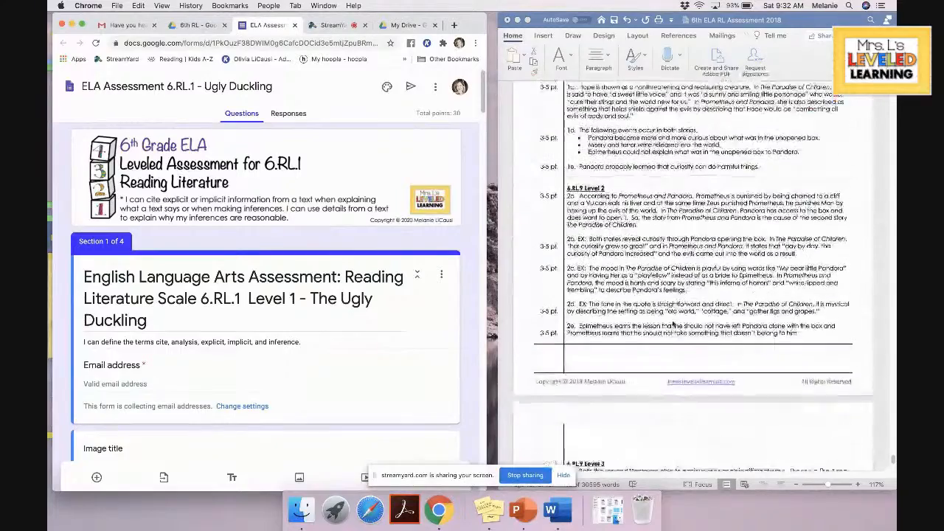
scroll(350, 321, "down", 2)
In the form's Level 1 section, review The Ugly Duckling passage and the quote-or-inference questions that follow it
scroll(350, 325, "down", 3)
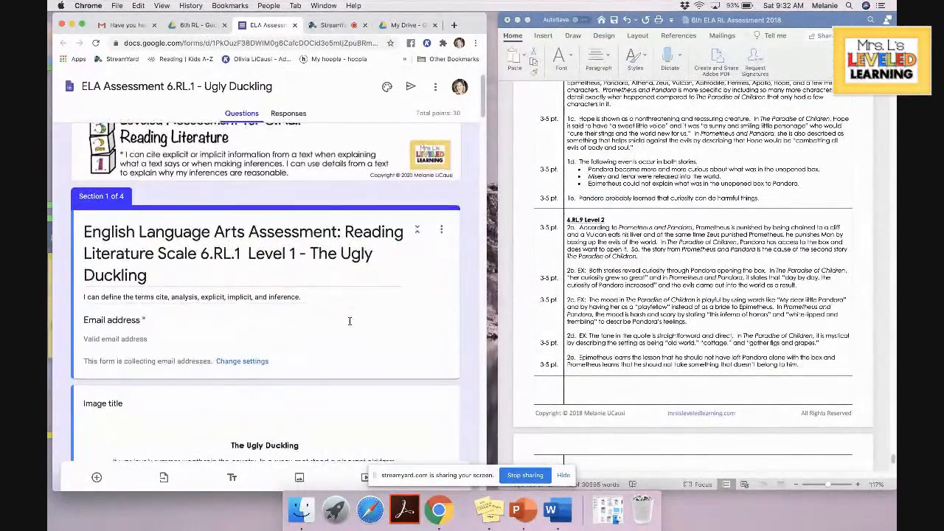
scroll(349, 332, "down", 2)
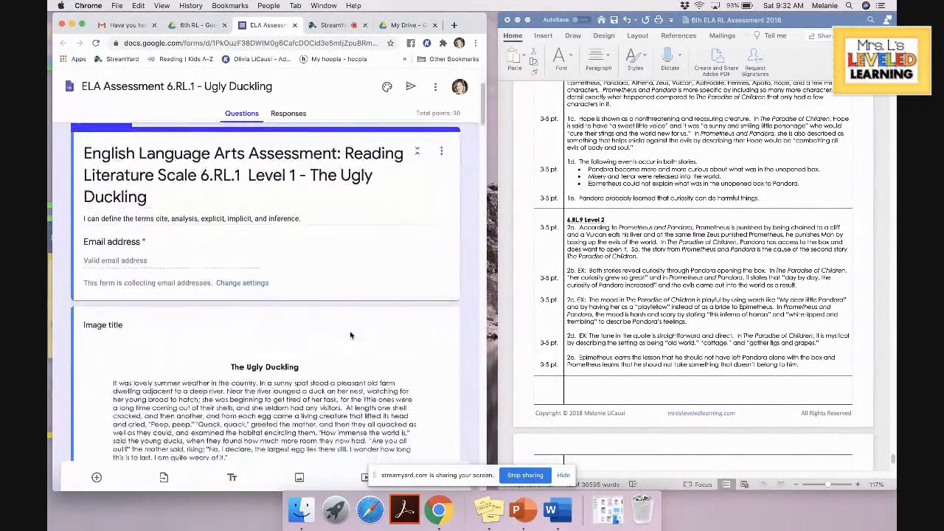
scroll(326, 251, "down", 15)
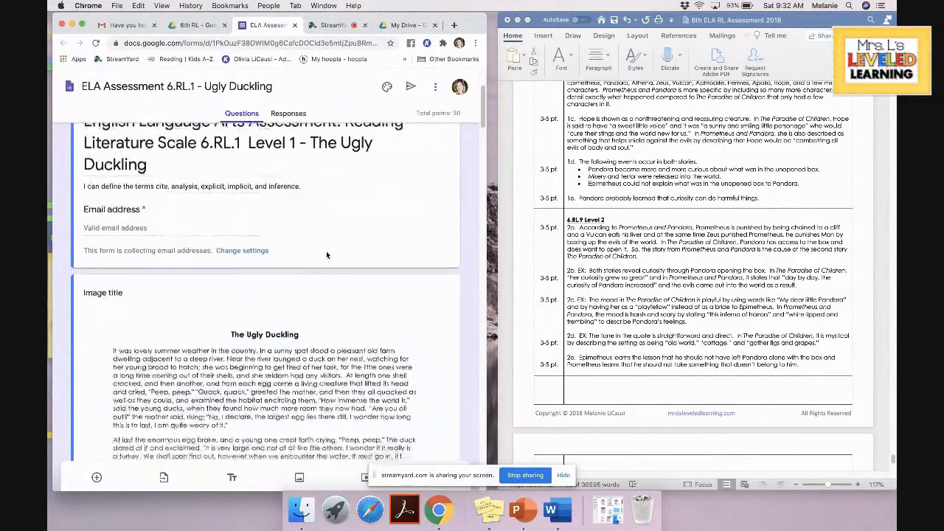
scroll(327, 254, "down", 20)
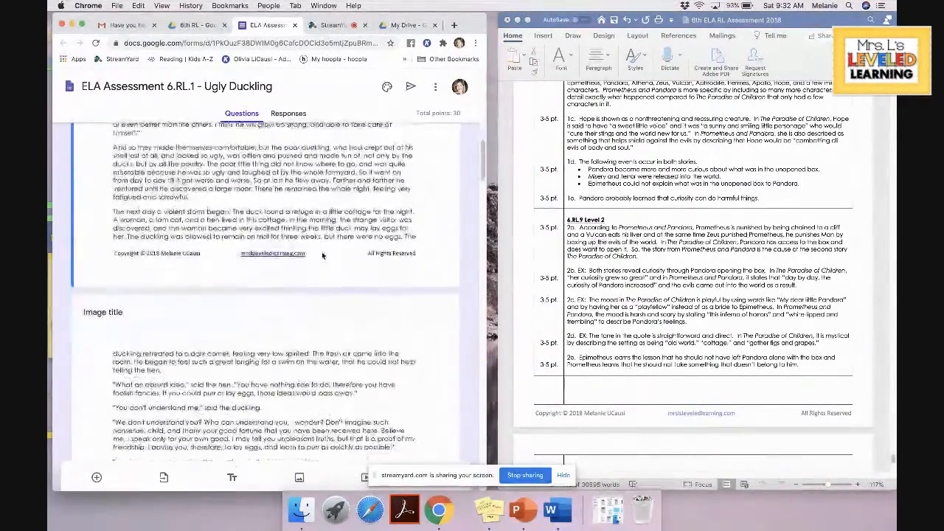
scroll(318, 254, "down", 20)
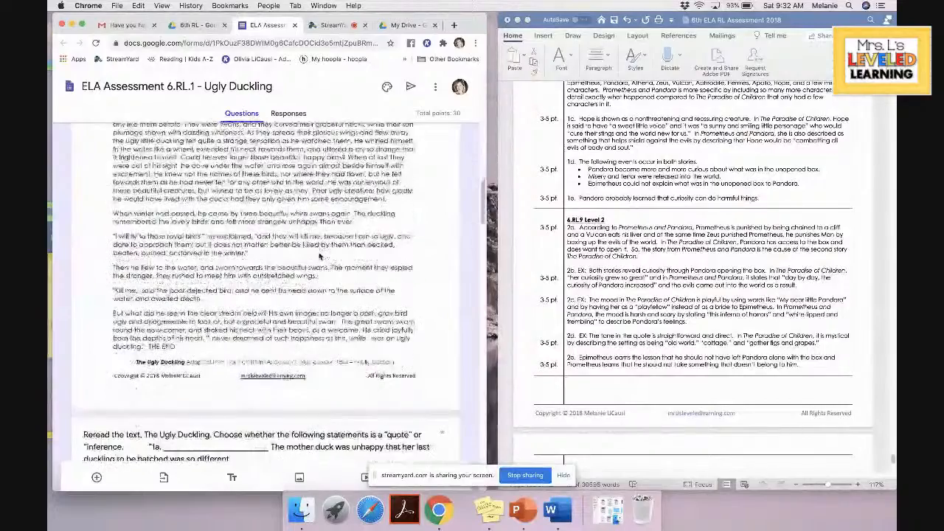
scroll(319, 253, "down", 1)
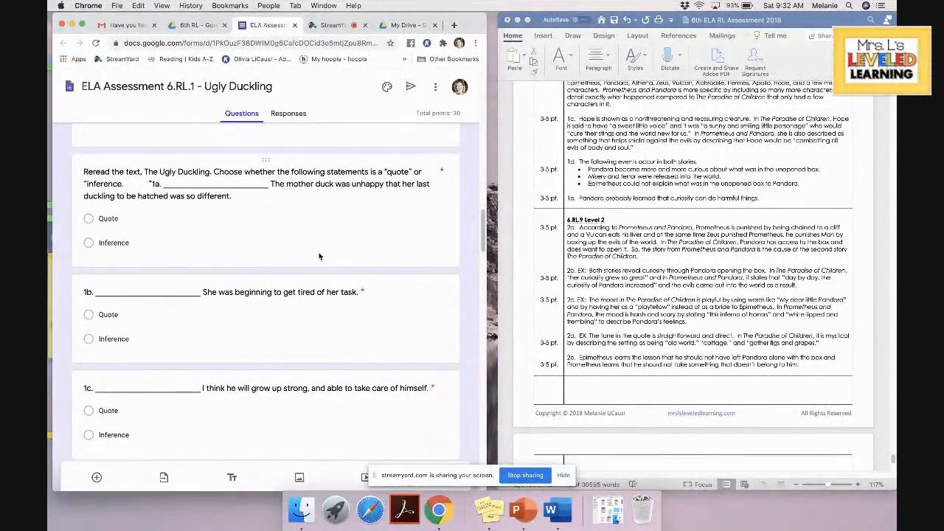
scroll(328, 252, "up", 3)
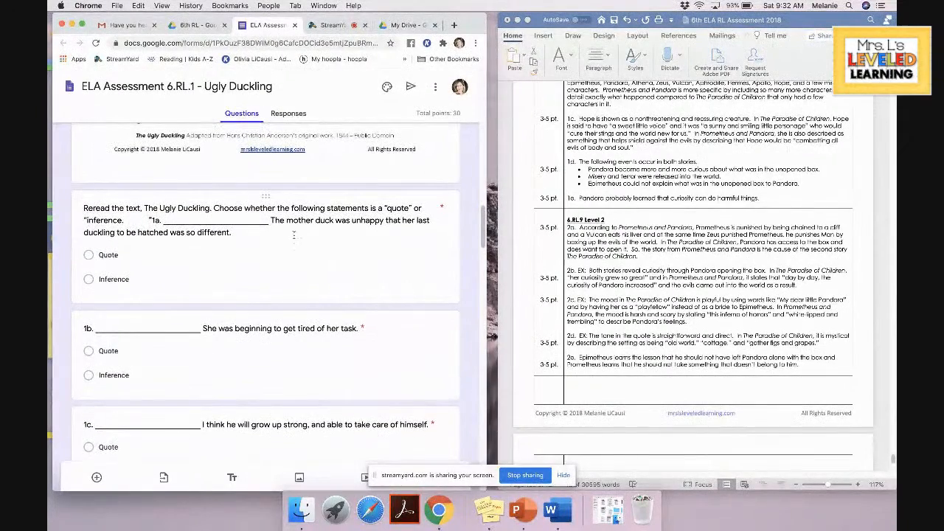
Select questions 1a and 1d in turn to examine their multiple-choice options and point settings
left_click(237, 266)
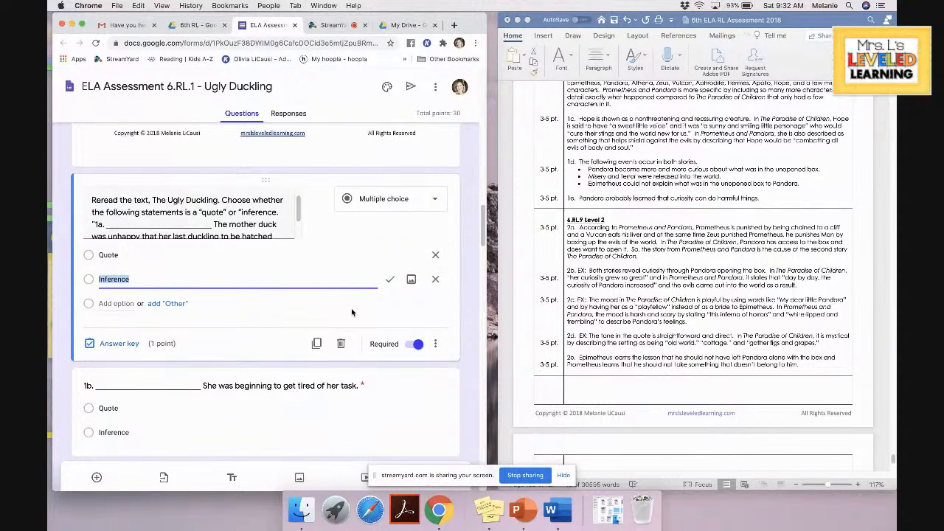
scroll(352, 313, "down", 5)
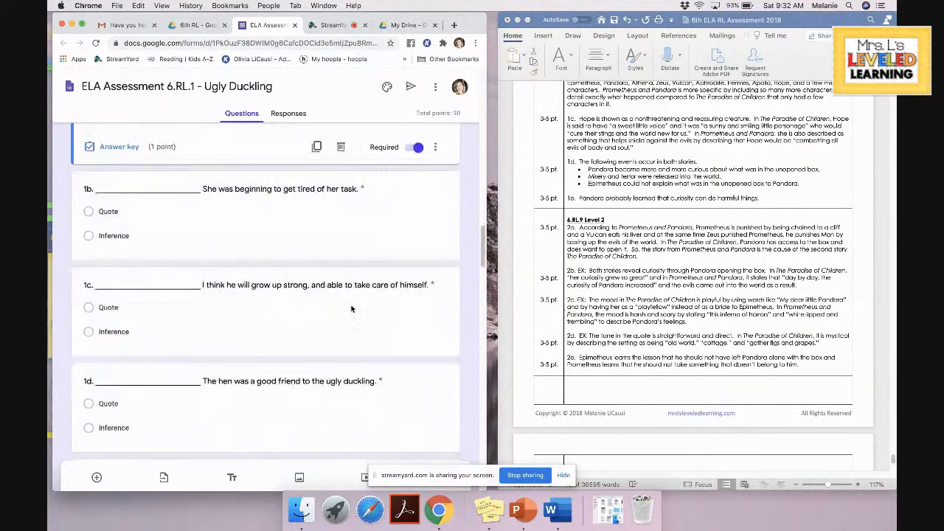
left_click(351, 303)
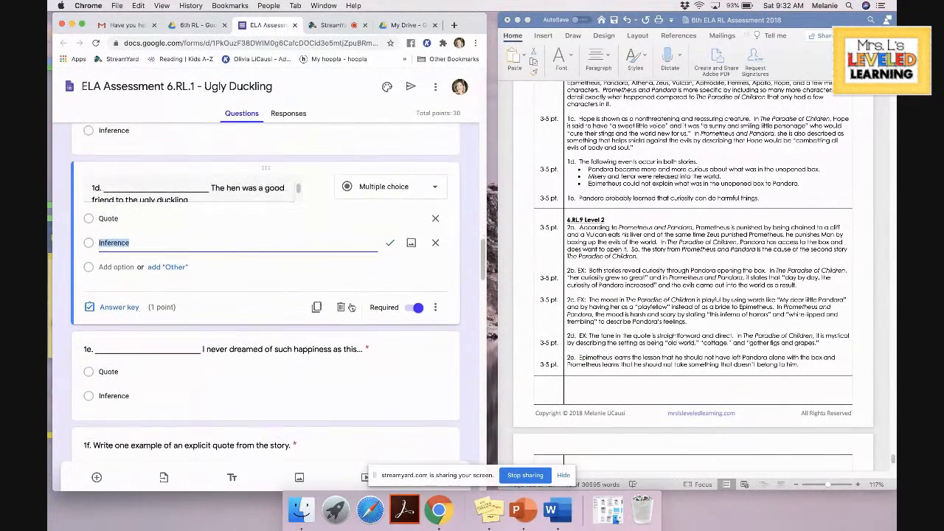
Examine the answer key feedback and points for question 2a in the Level 2 section, and close it
scroll(336, 390, "down", 10)
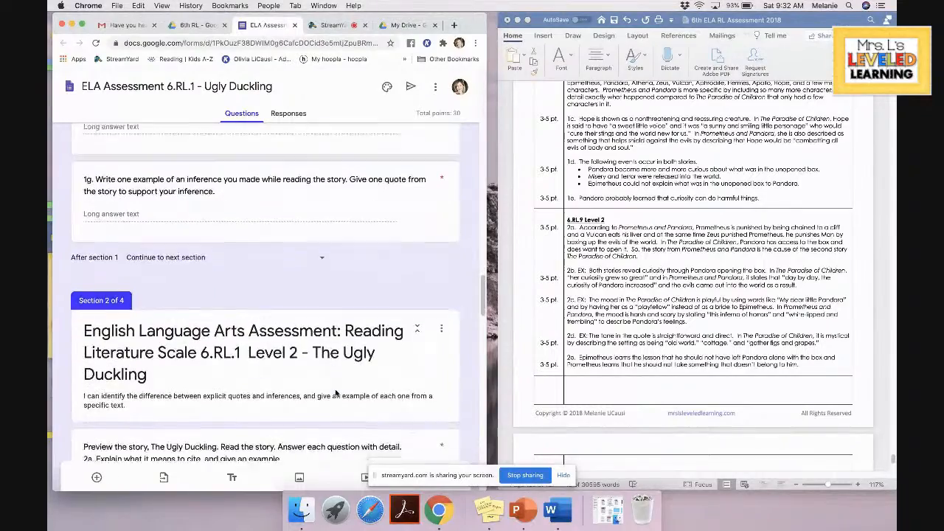
scroll(335, 393, "down", 2)
left_click(325, 292)
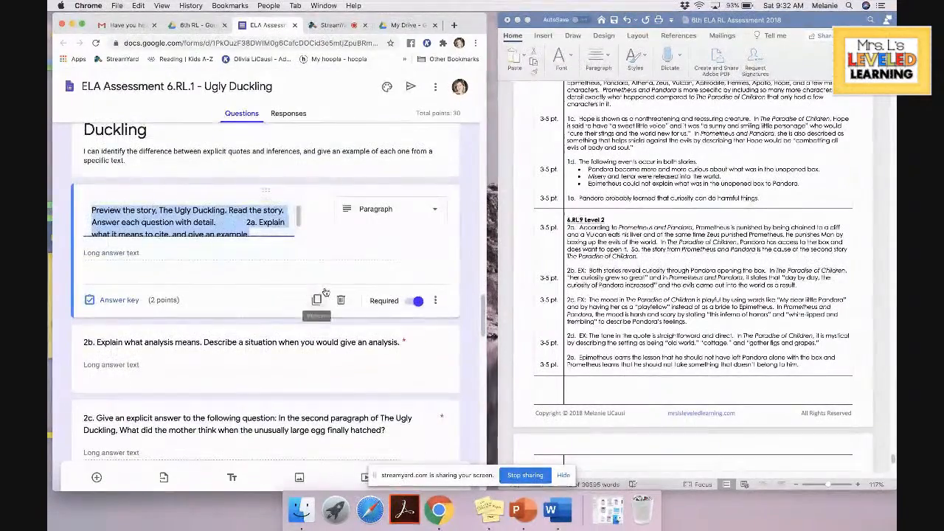
left_click(119, 300)
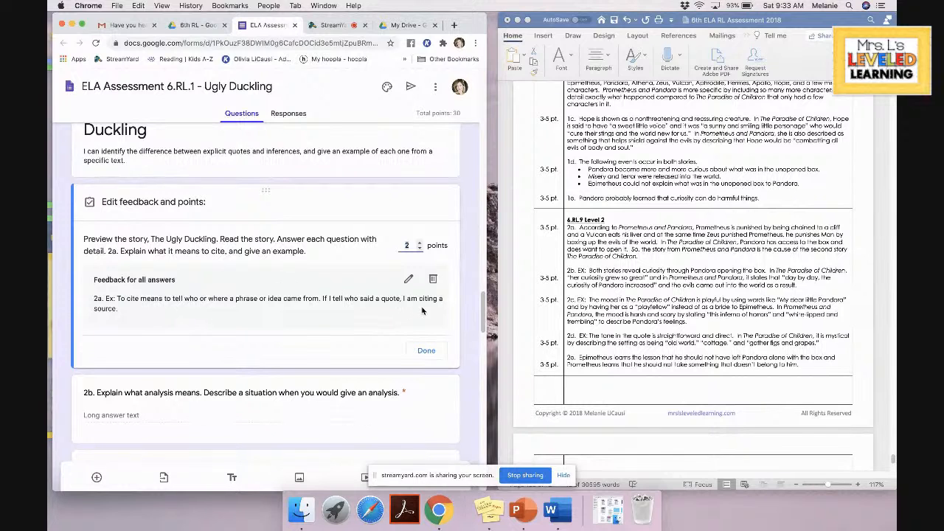
left_click(426, 353)
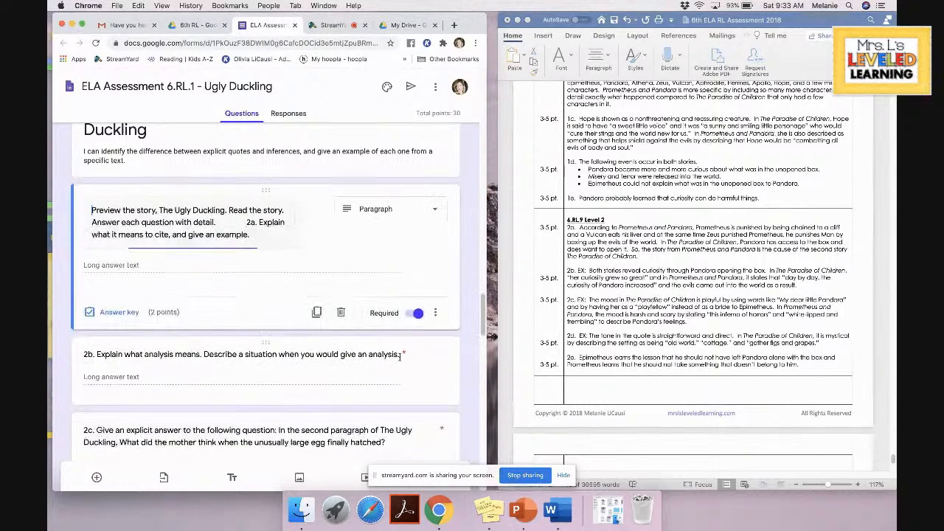
Examine the answer key feedback and points for question 2c about the unusually large egg, and close it
scroll(340, 349, "down", 3)
left_click(340, 350)
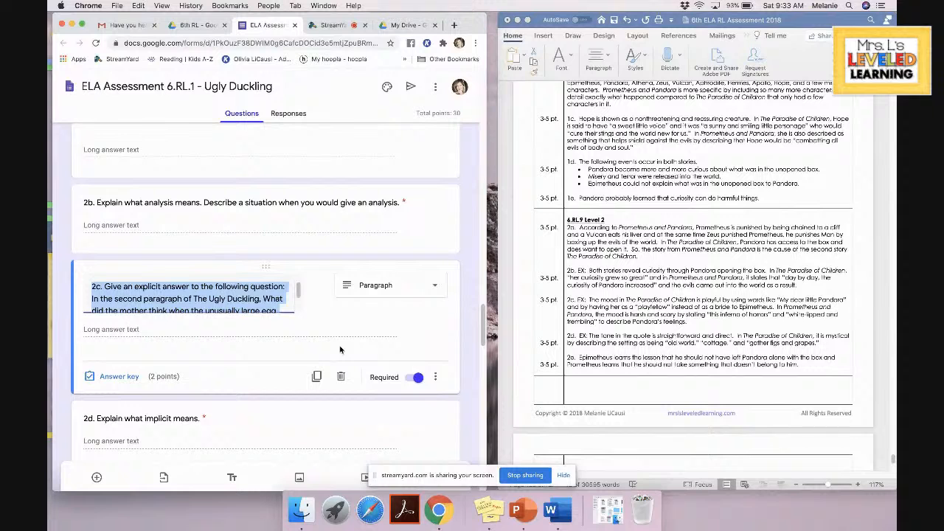
left_click(110, 377)
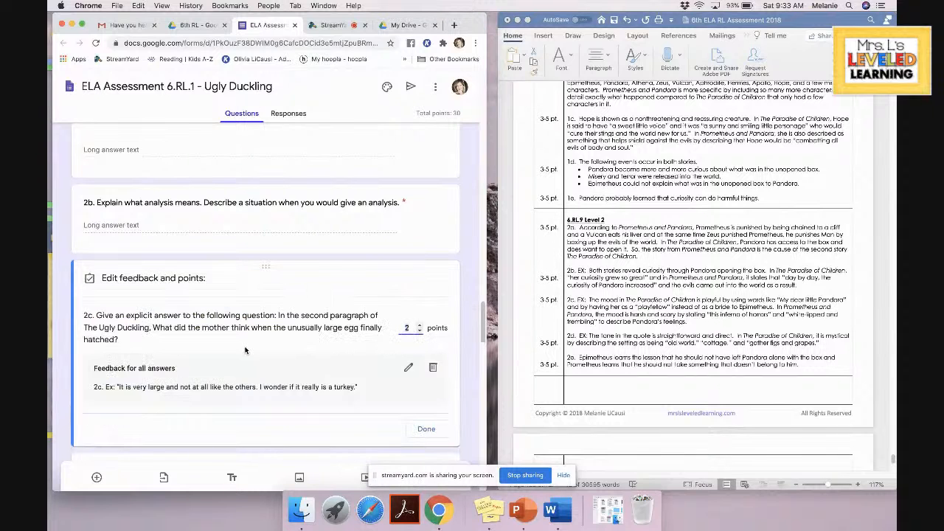
scroll(240, 350, "down", 3)
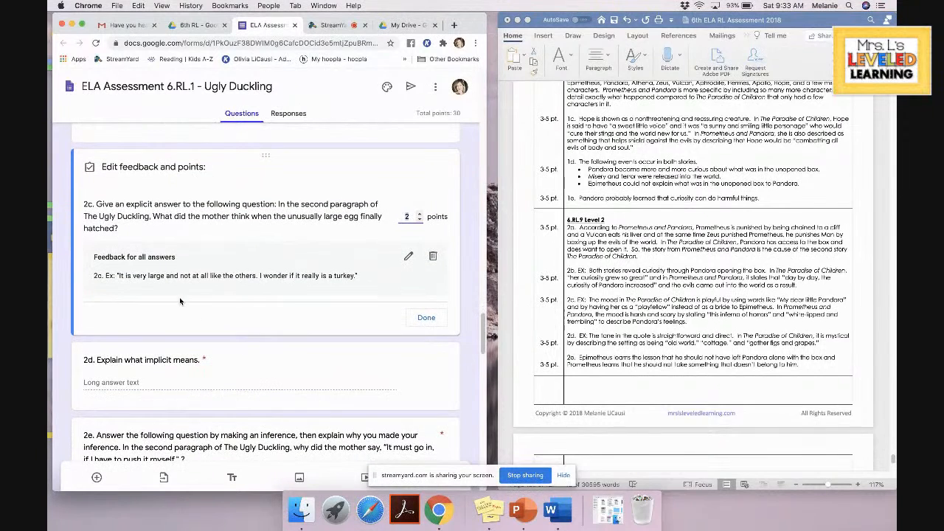
left_click(427, 318)
Examine the answer key feedback and points for inference question 2e, and close it
scroll(366, 307, "down", 3)
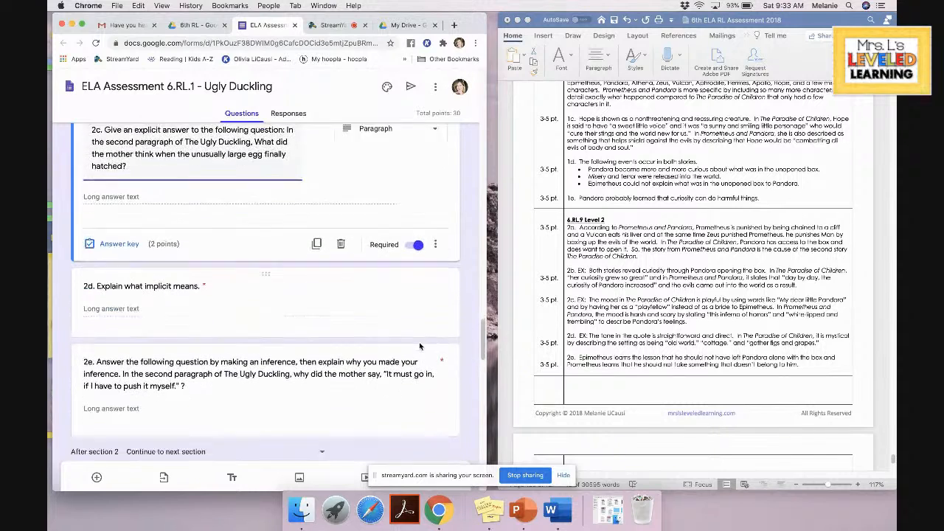
left_click(347, 295)
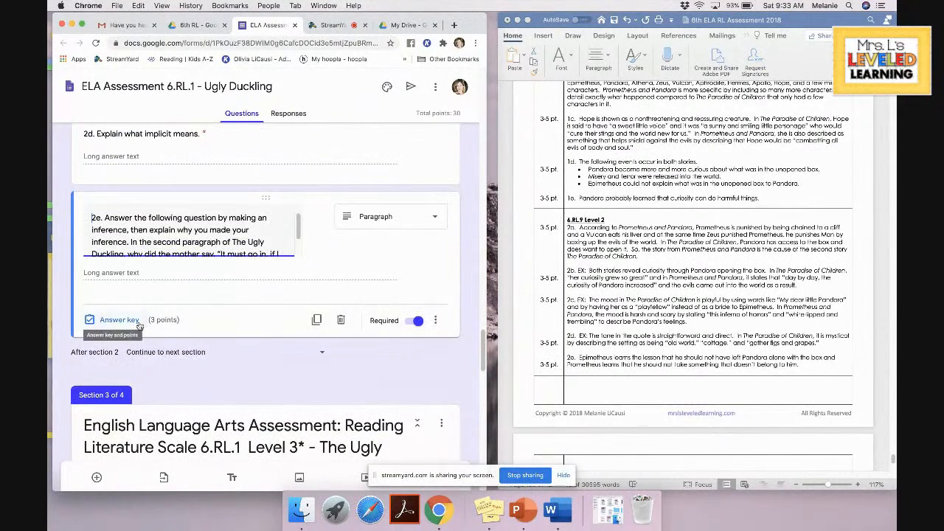
left_click(139, 325)
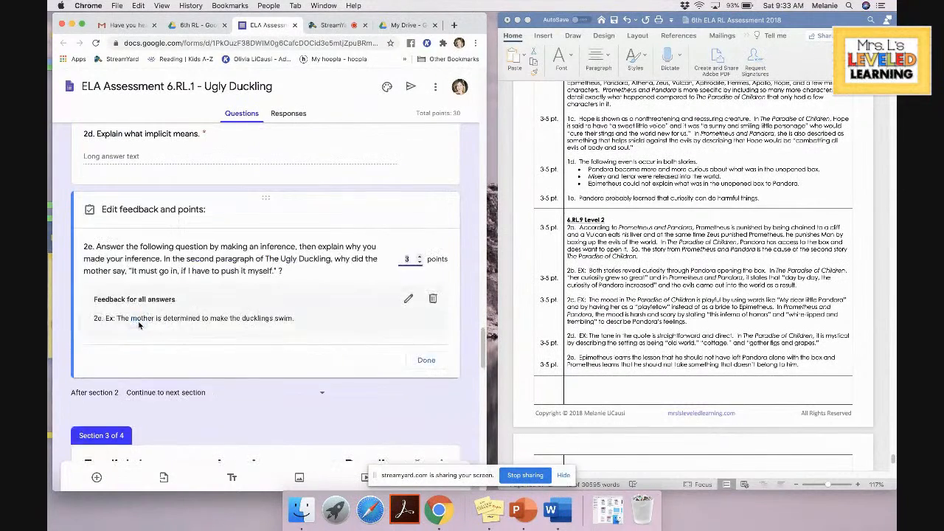
left_click(426, 360)
scroll(424, 372, "down", 5)
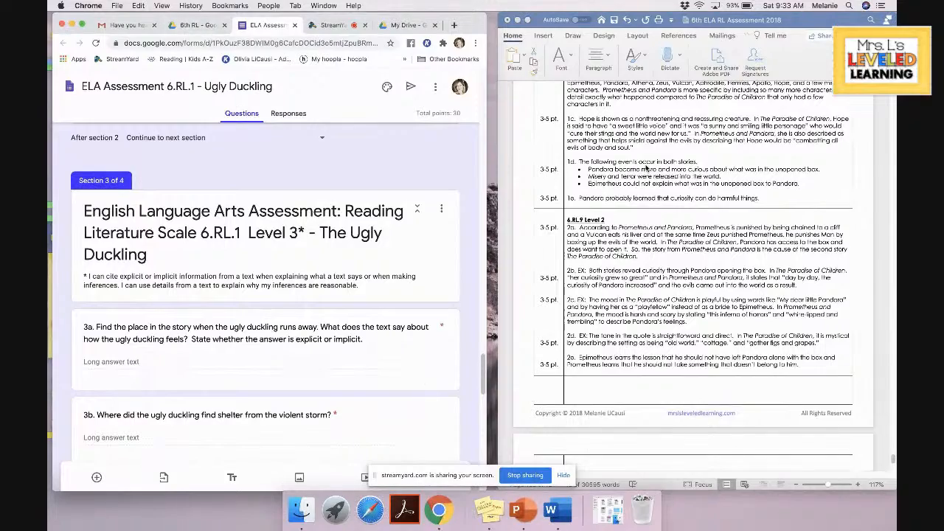
Examine the Word document's 6.RL.1 answer guide and 6.RL.9 Level 1 assessment page, plus the Ugly Duckling form's Level 4 questions
scroll(646, 168, "up", 5)
scroll(646, 167, "up", 15)
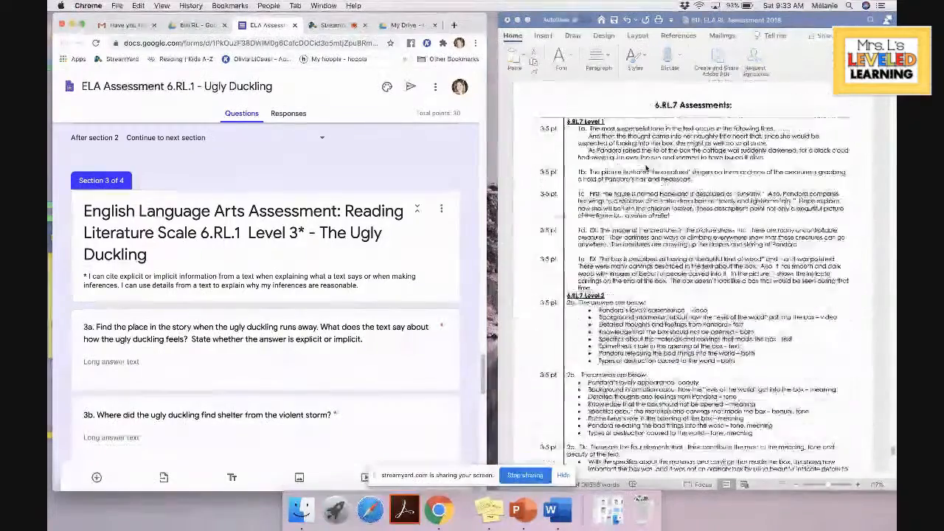
scroll(646, 167, "up", 15)
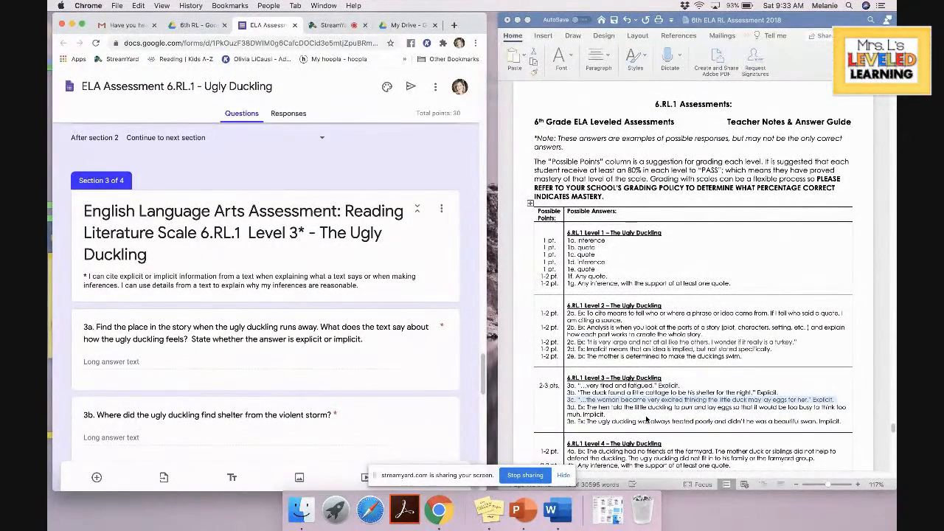
scroll(646, 419, "up", 15)
scroll(646, 418, "up", 15)
scroll(645, 419, "up", 15)
scroll(646, 419, "down", 3)
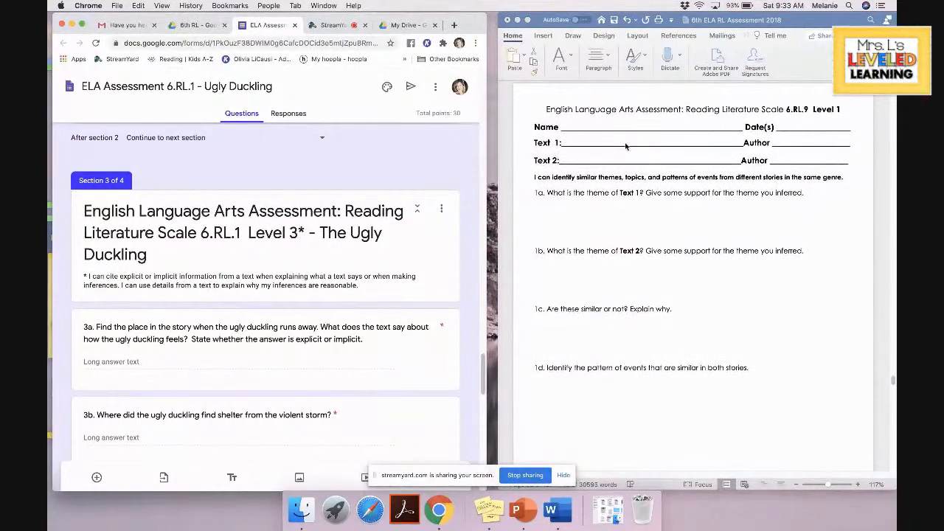
scroll(405, 361, "down", 20)
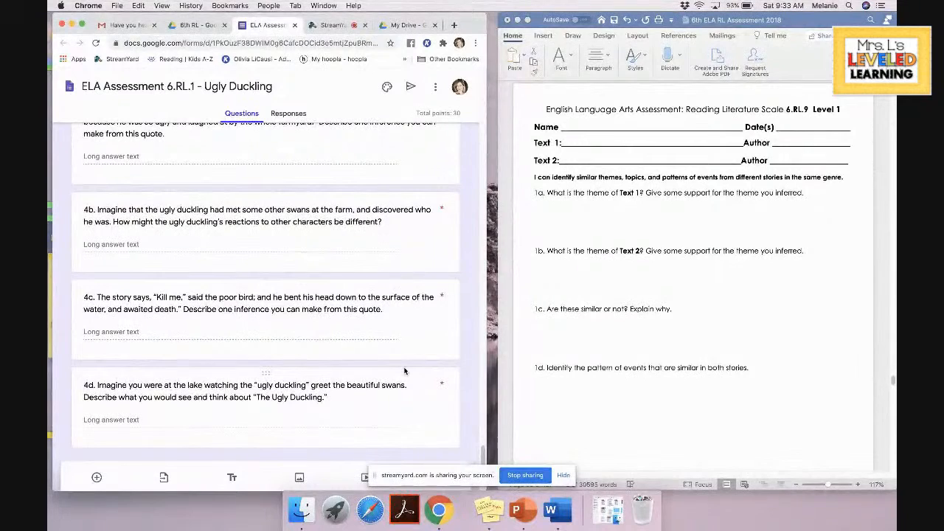
Open the 3-4 ELA Assessment Scale 6.RL.9 form from the 6th RL "ANY TEXT" Forms folder in Google Drive
left_click(191, 26)
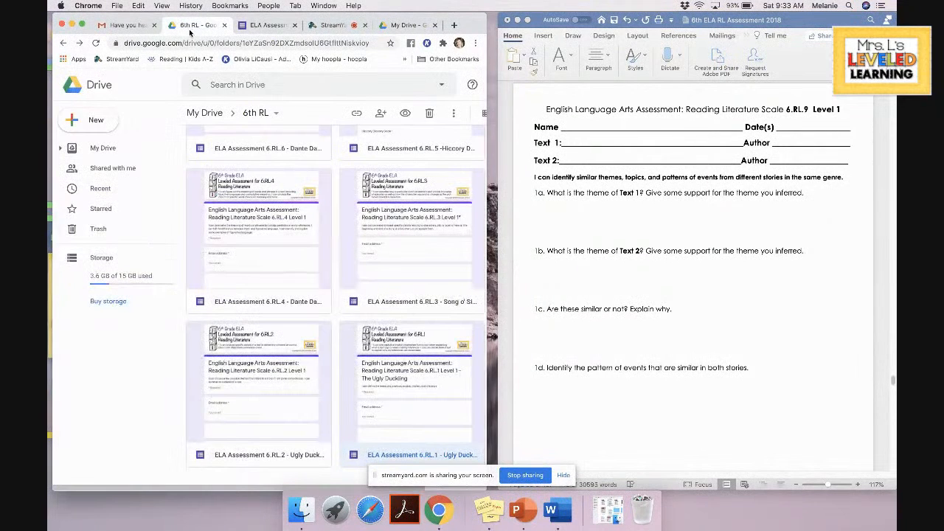
scroll(298, 232, "up", 5)
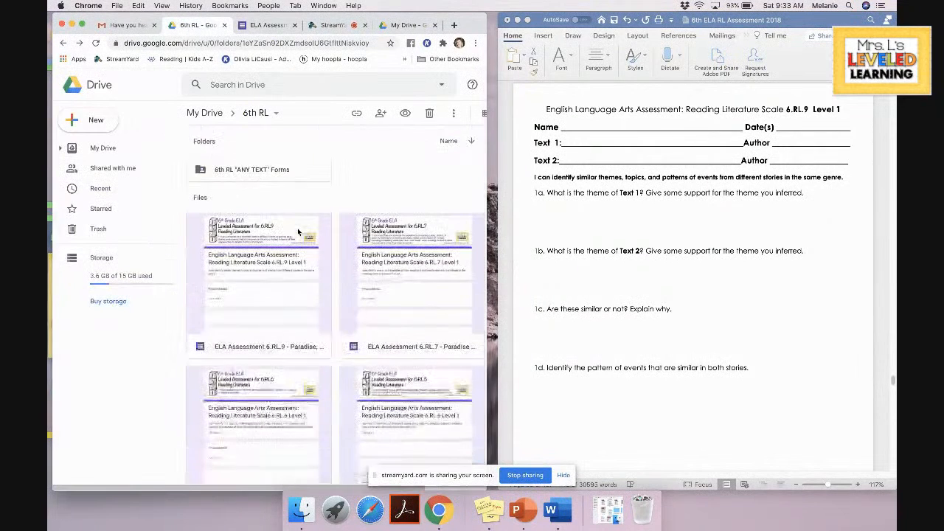
left_click(245, 171)
double_click(246, 170)
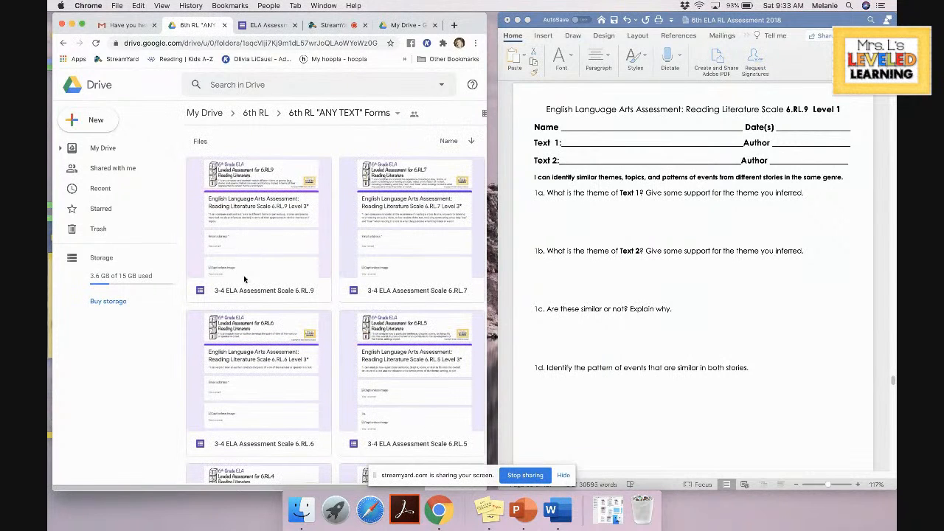
double_click(301, 289)
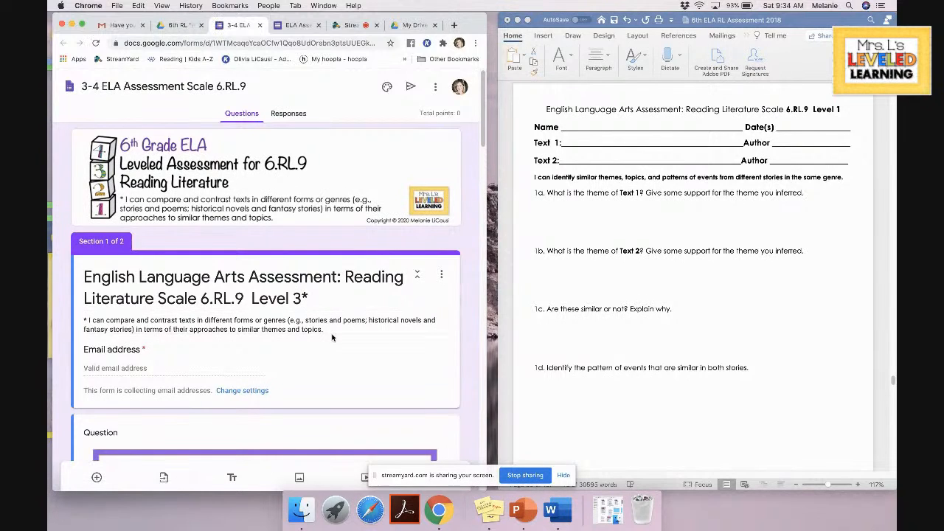
Examine the Level 3 and Level 4 questions of the 3-4 ELA Assessment Scale 6.RL.9 form, from the title-and-author fields through 4b
scroll(332, 337, "down", 2)
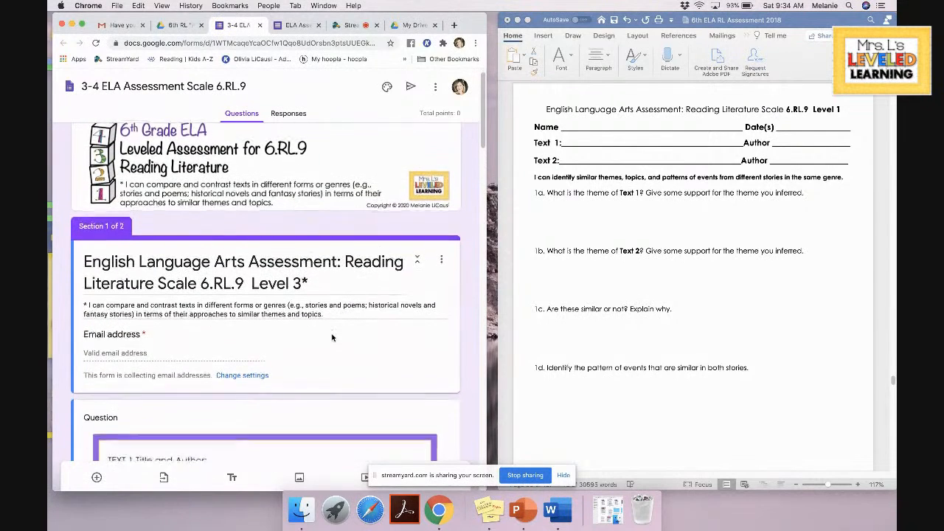
scroll(332, 337, "down", 10)
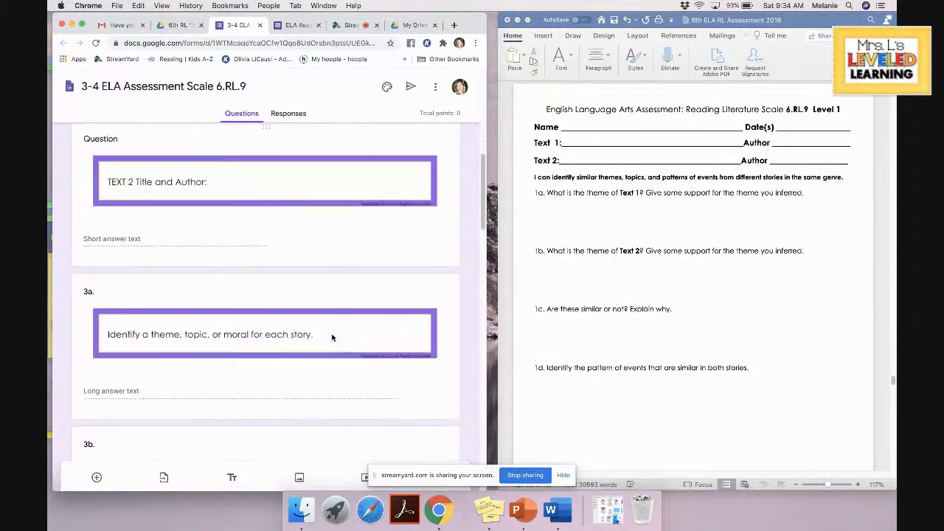
scroll(331, 334, "down", 8)
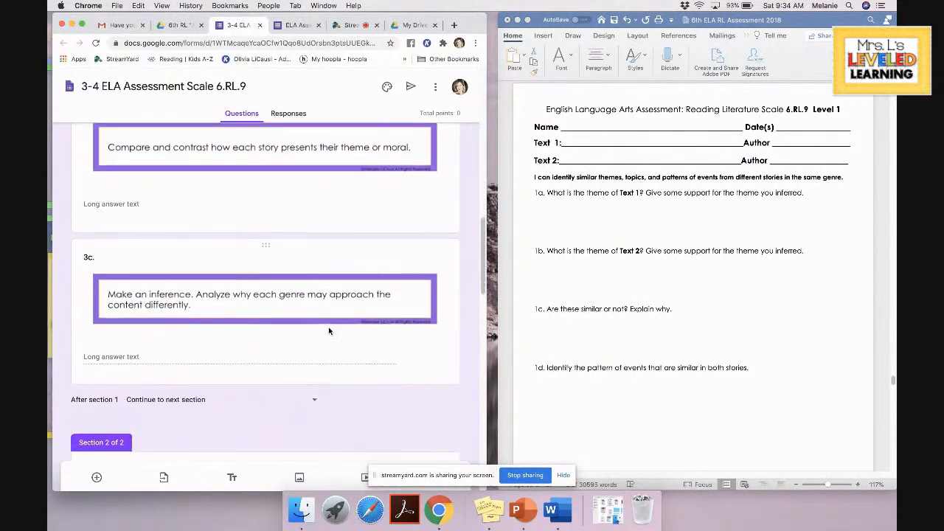
scroll(329, 331, "down", 6)
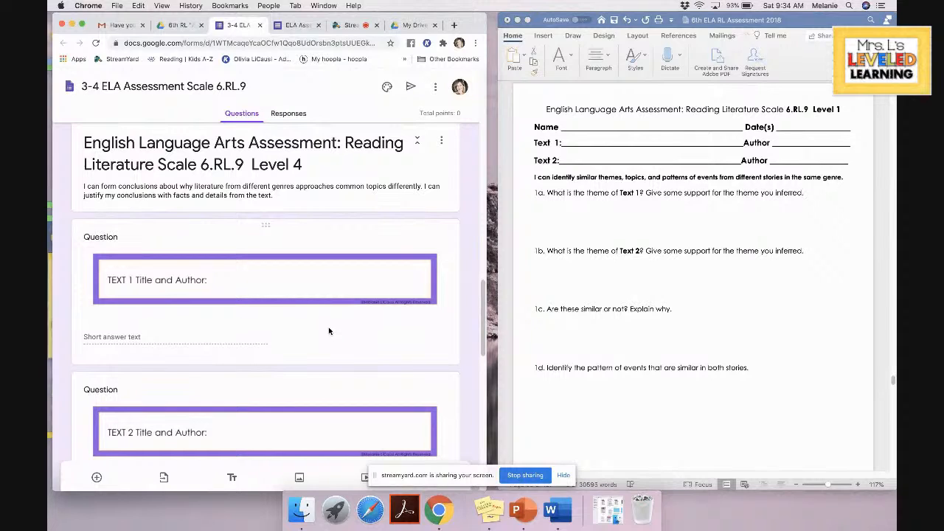
scroll(329, 331, "down", 8)
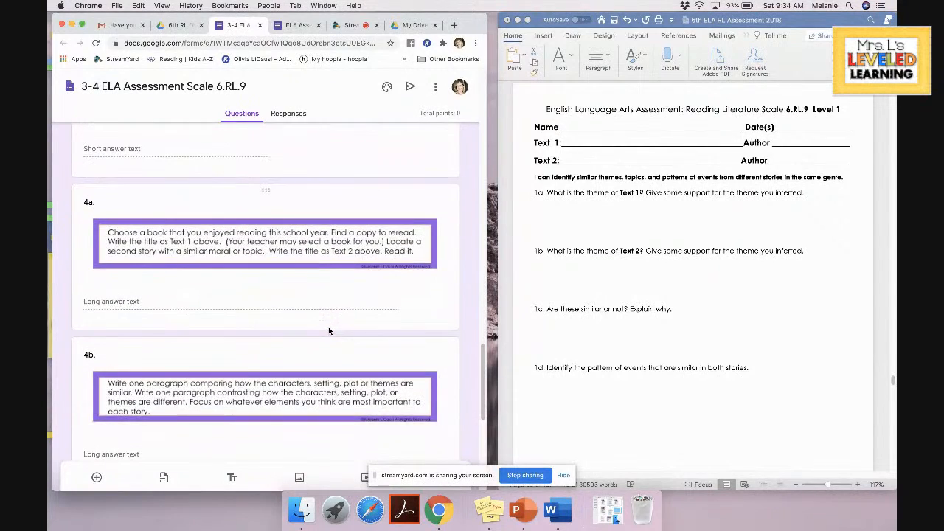
scroll(329, 332, "up", 10)
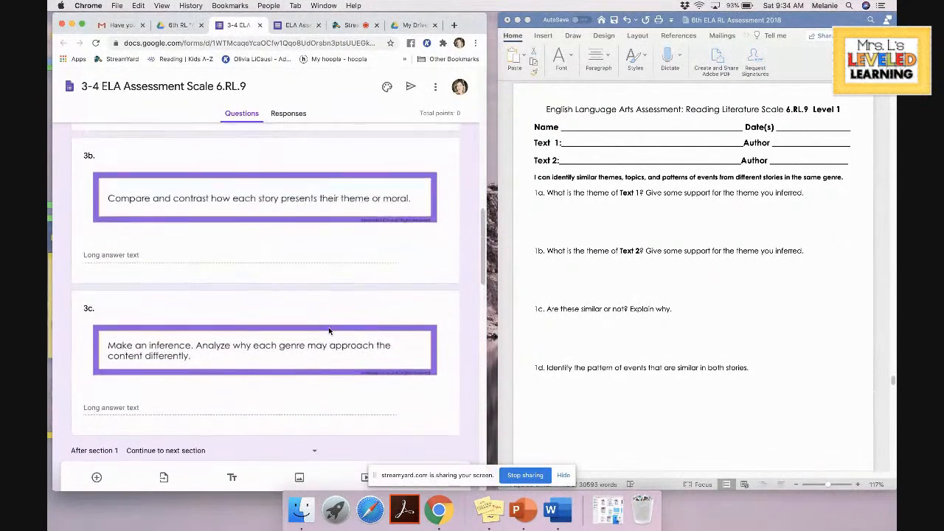
scroll(268, 185, "up", 7)
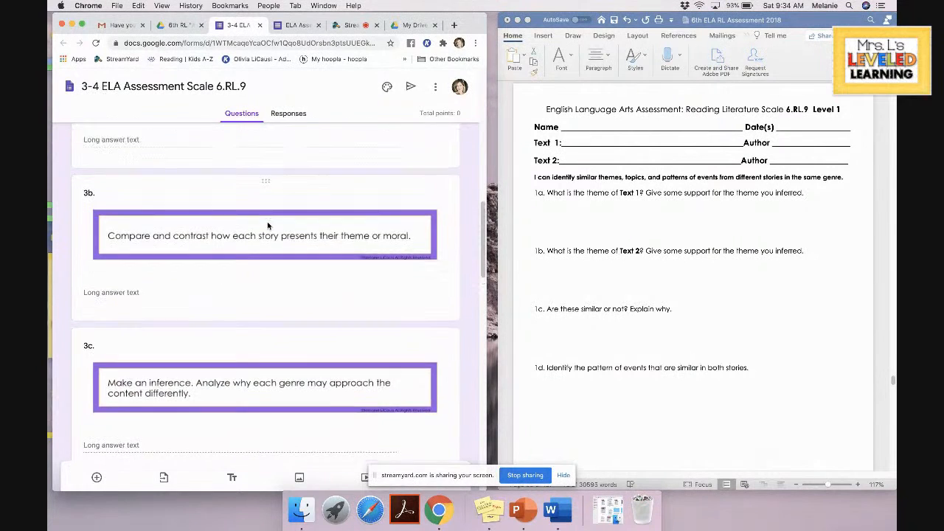
scroll(268, 224, "down", 2)
scroll(268, 226, "down", 10)
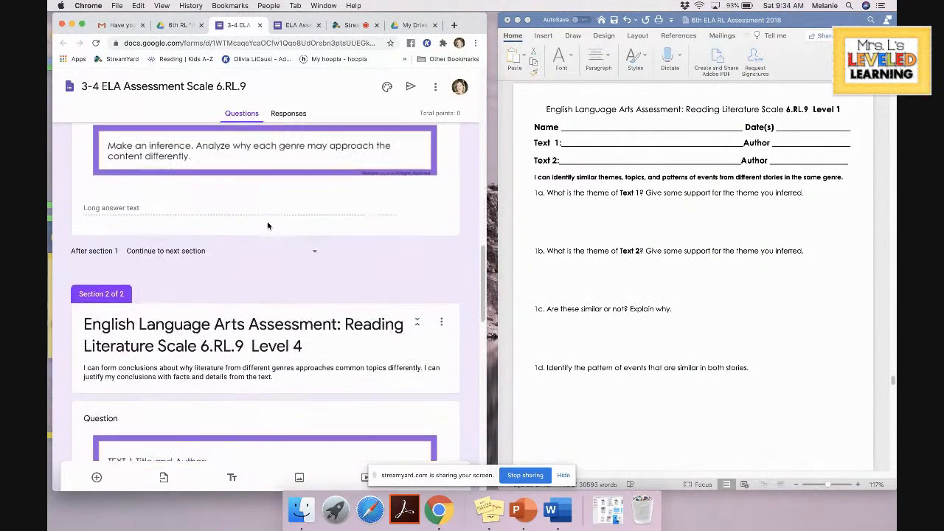
scroll(268, 226, "down", 5)
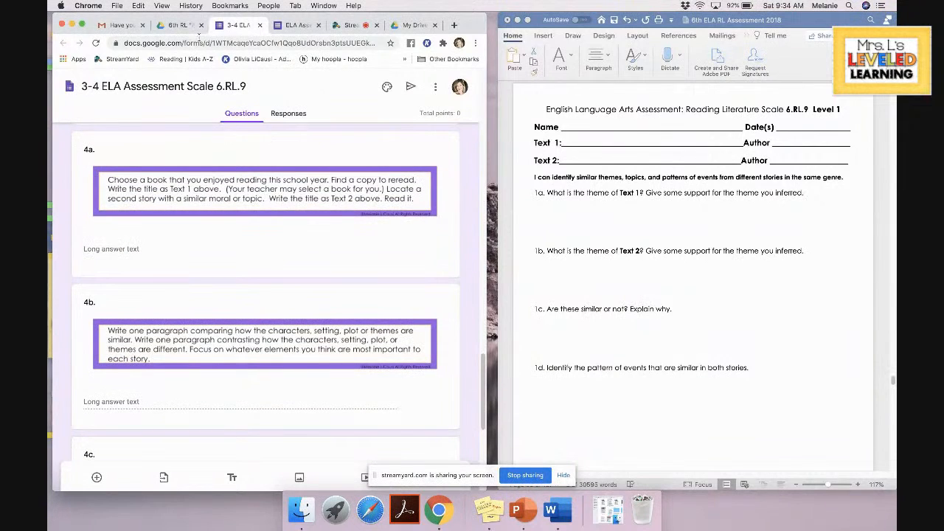
Return to the "ANY TEXT" Forms folder in Google Drive and open the 1-2 ELA Assessment Scale 6.RL.9 form
left_click(168, 26)
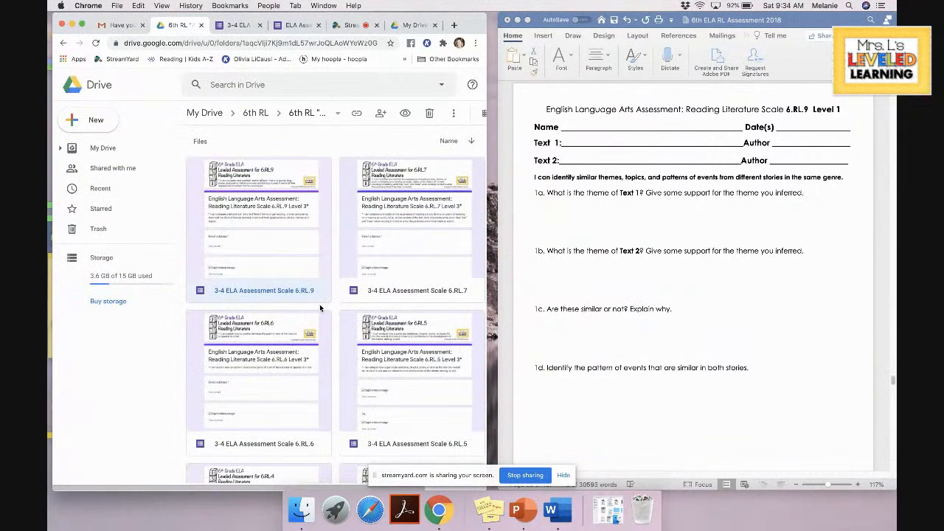
scroll(290, 408, "down", 8)
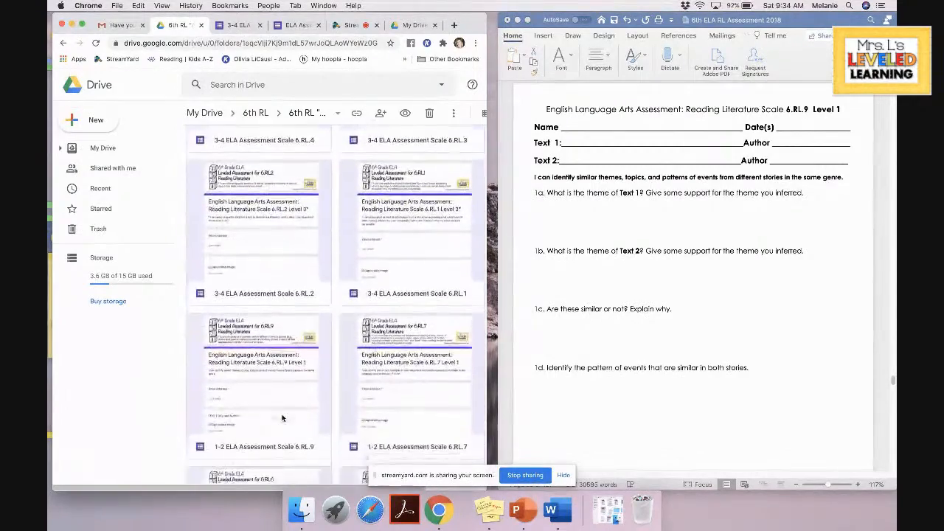
double_click(286, 259)
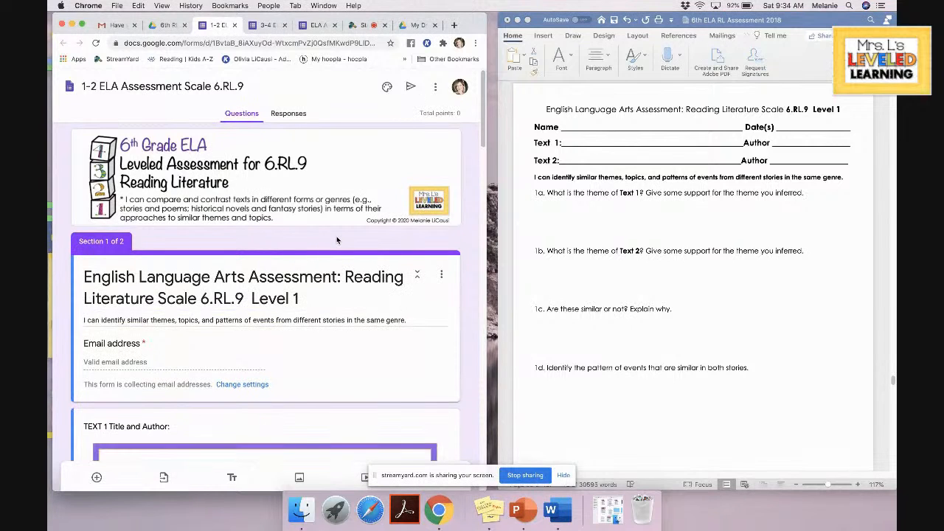
Examine the Level 1 and Level 2 questions of the 1-2 ELA Assessment Scale 6.RL.9 form through 2c, and return to its beginning
scroll(325, 357, "down", 10)
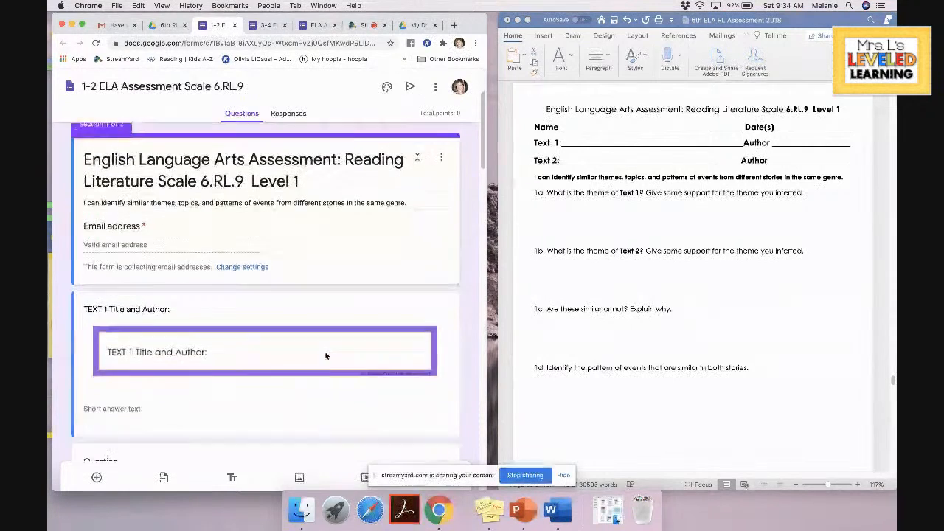
scroll(326, 357, "down", 10)
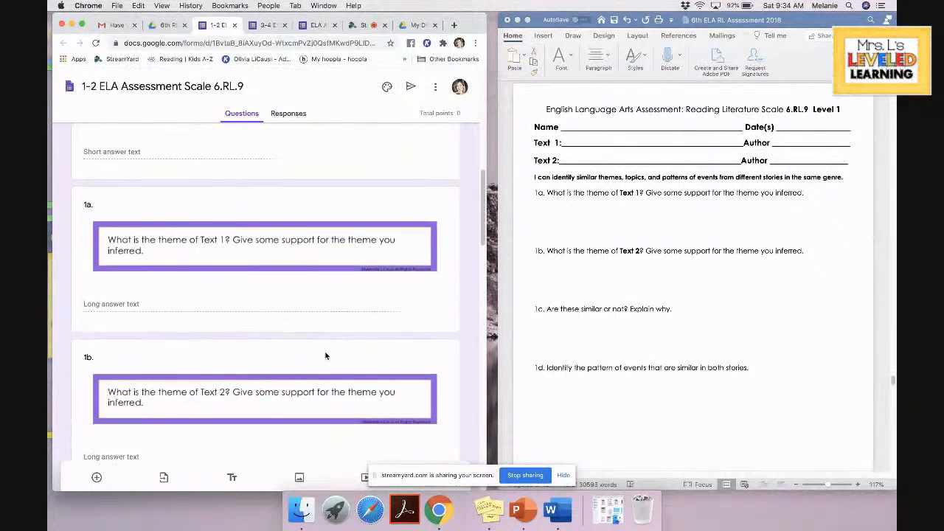
scroll(325, 356, "down", 5)
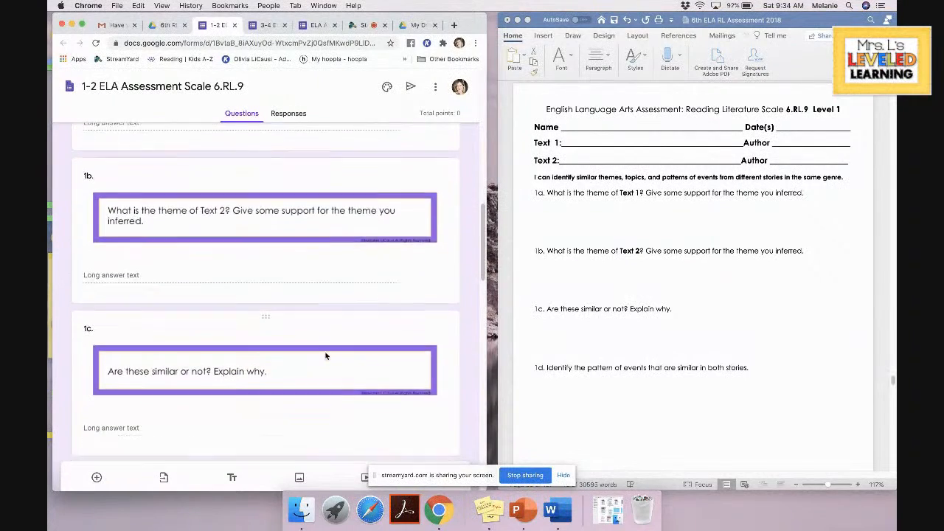
scroll(326, 356, "down", 5)
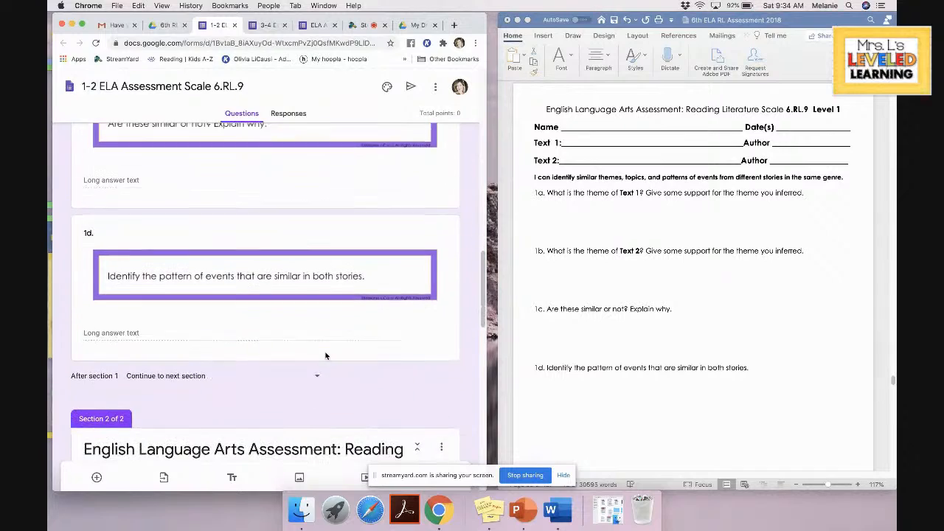
scroll(326, 356, "down", 5)
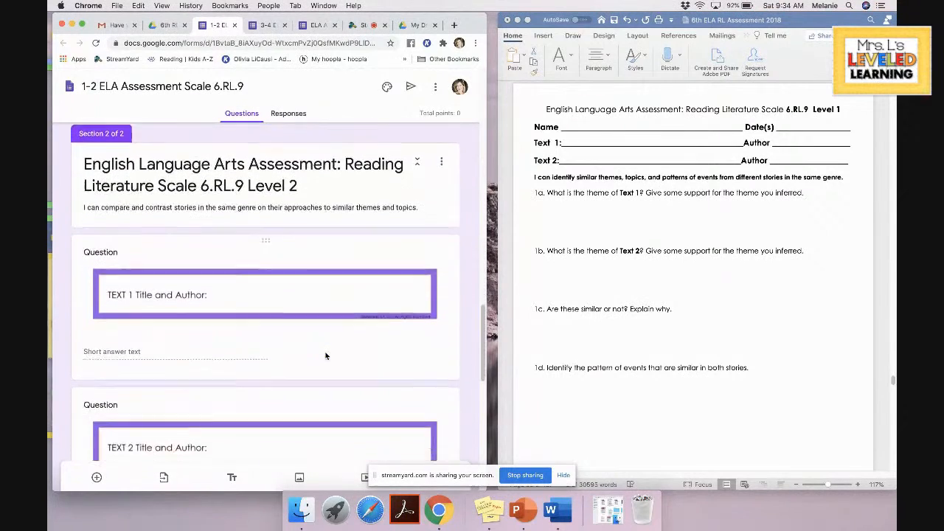
scroll(326, 356, "down", 5)
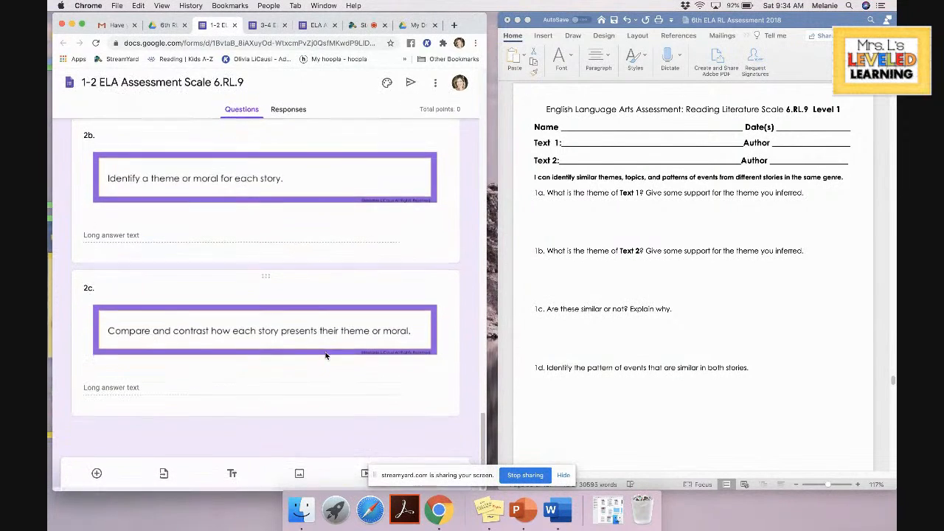
scroll(326, 356, "up", 4)
scroll(326, 356, "up", 10)
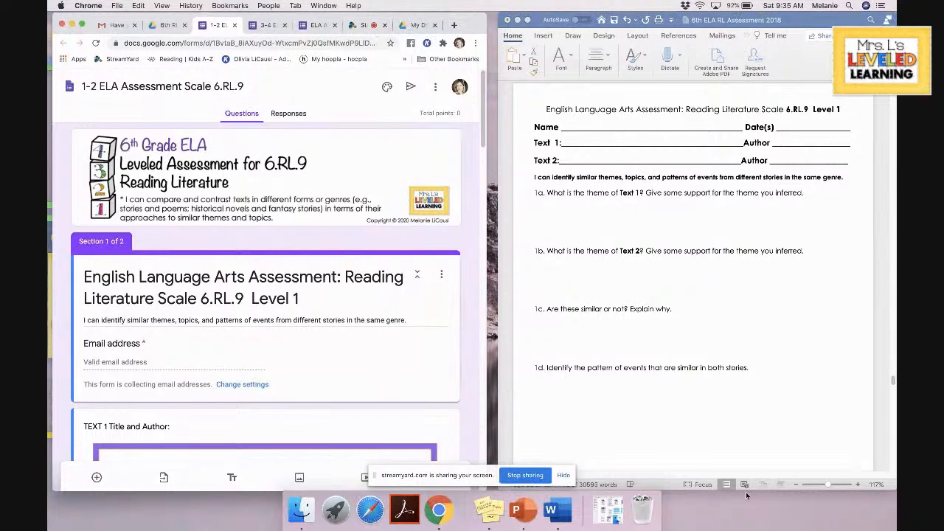
Look through the Word document's remaining 6.RL.9 and 6.RL.10 pages to the Hiccory, Diccory, Dock poem's running record
scroll(699, 384, "down", 20)
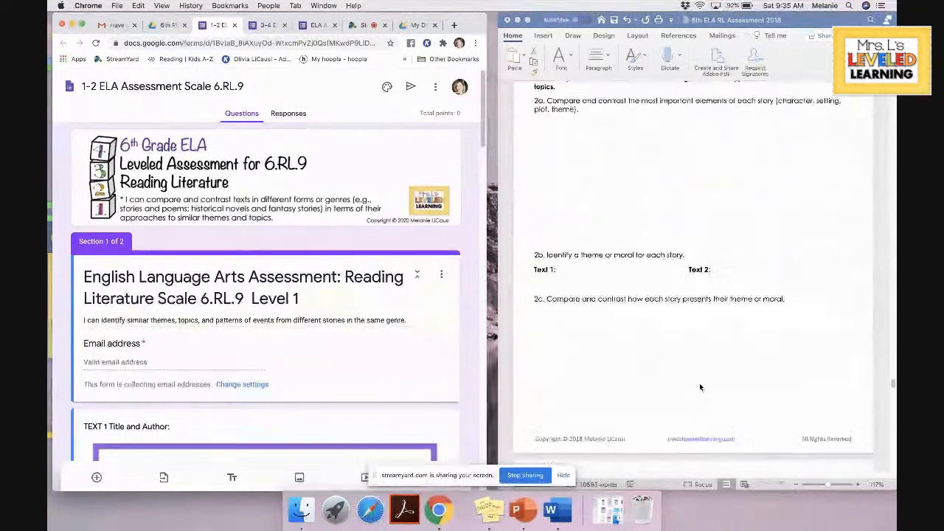
scroll(699, 384, "down", 15)
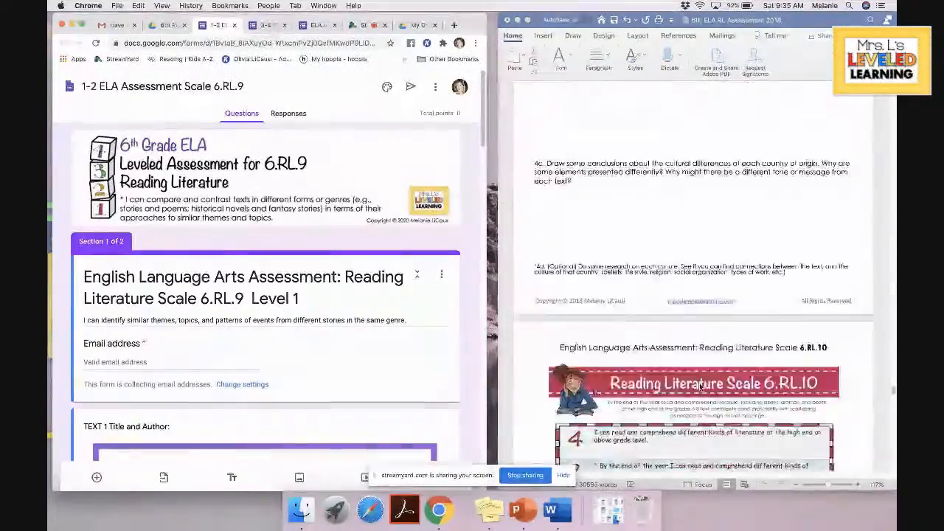
scroll(699, 385, "down", 20)
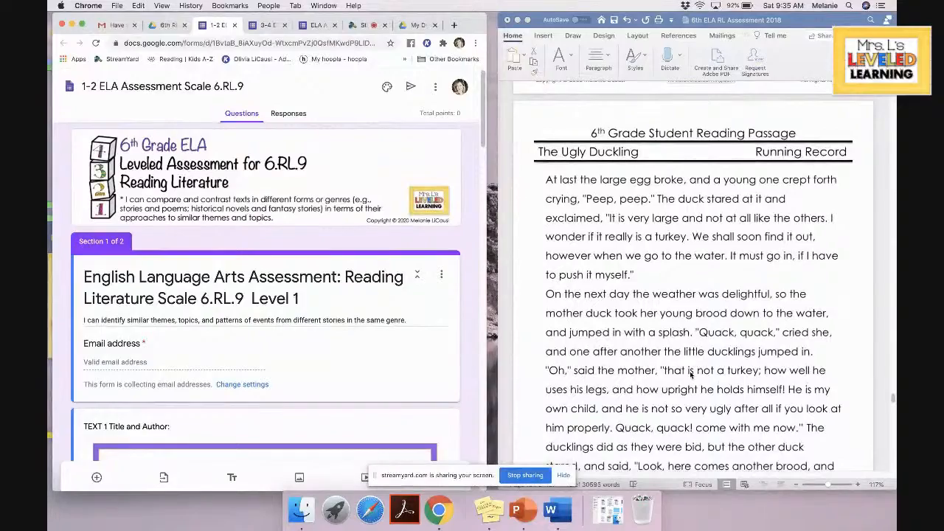
scroll(691, 373, "down", 20)
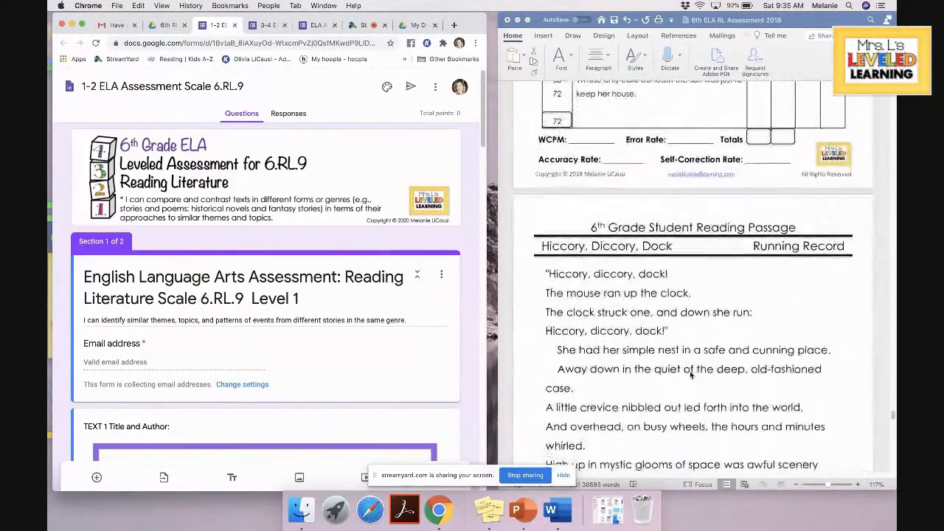
scroll(690, 374, "up", 8)
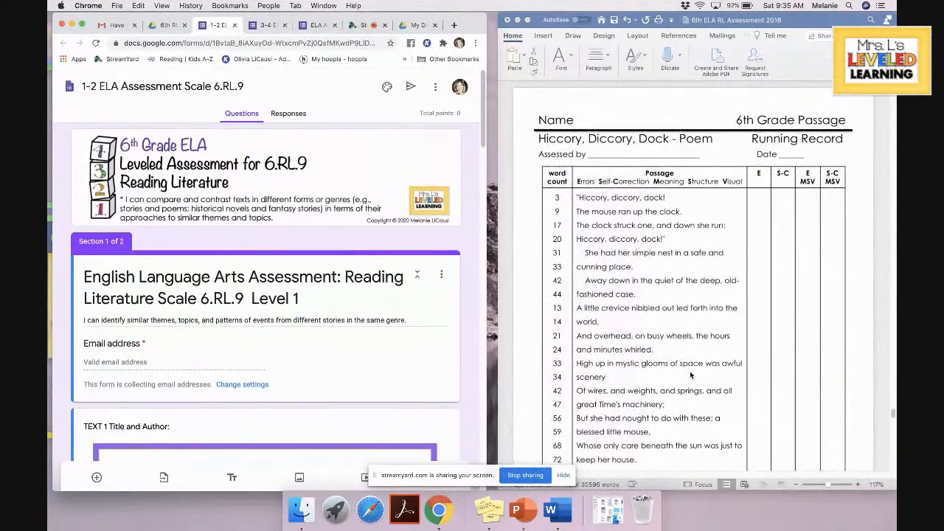